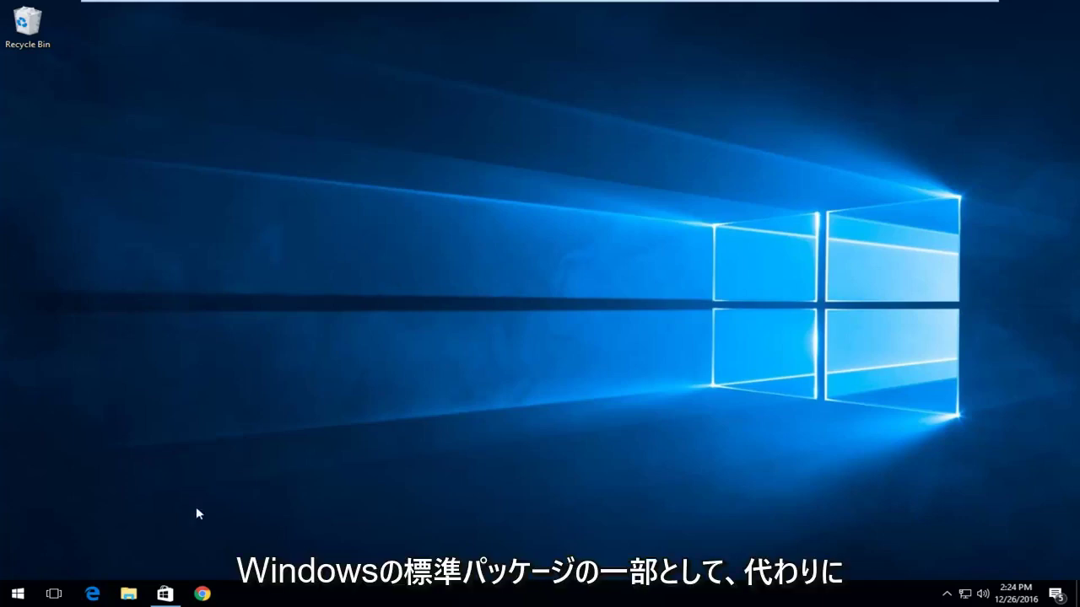
# Look at the Windows DVD Player page in the Store, including its price and description, and put the window away
pyautogui.click(164, 594)
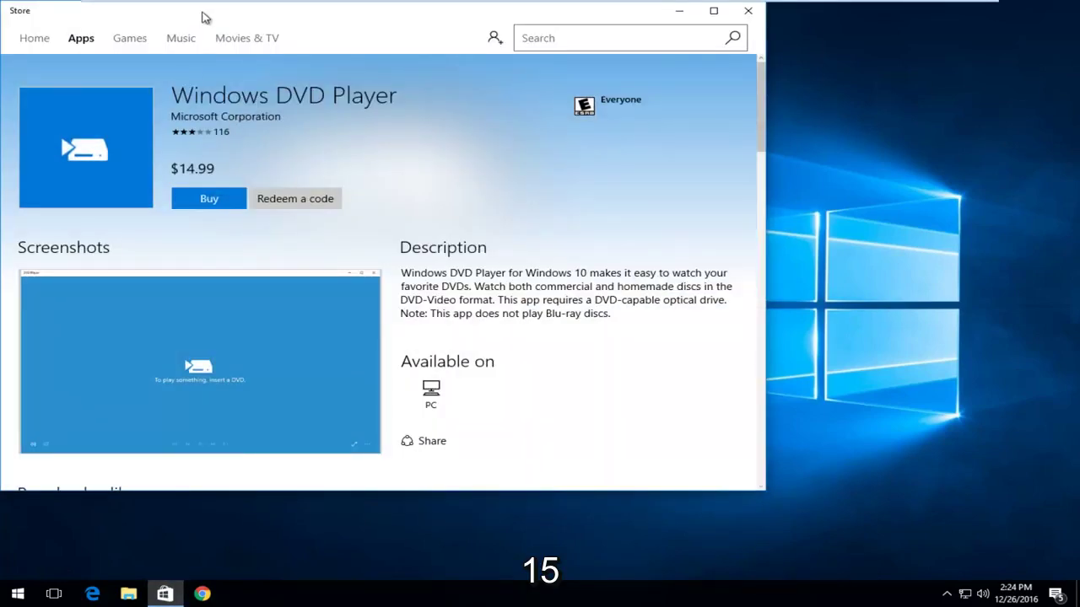
pyautogui.moveTo(202, 17); pyautogui.dragTo(310, 43)
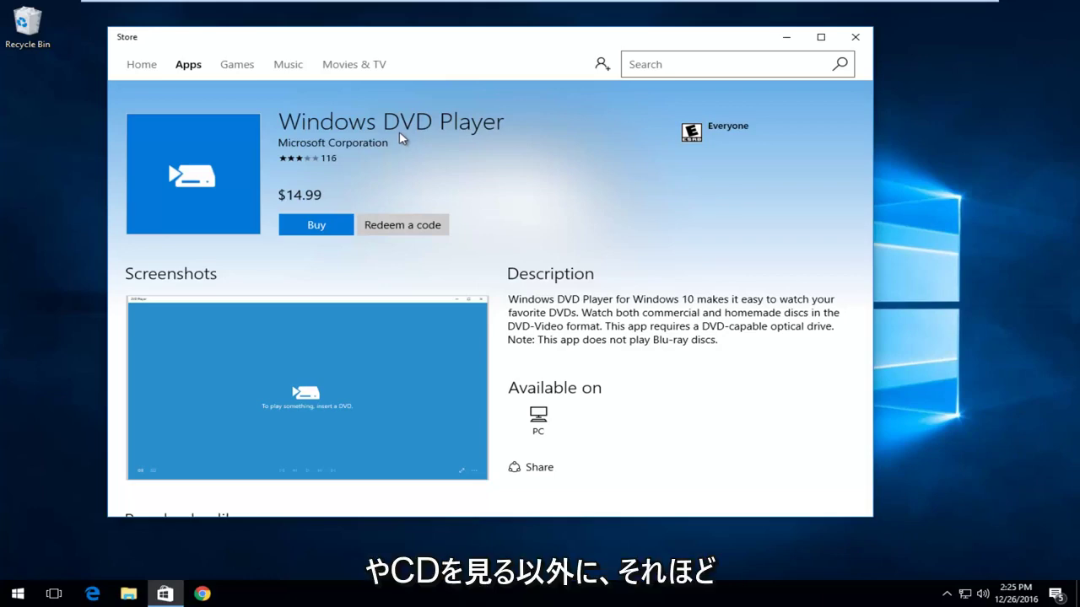
pyautogui.click(786, 37)
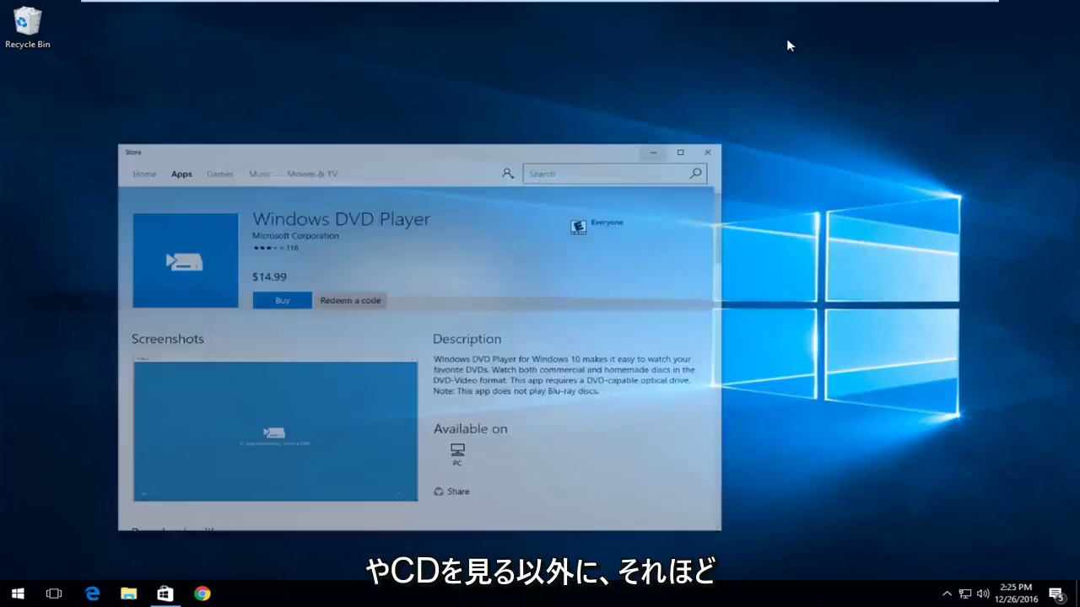
# Open Chrome in a maximized window and search Google for "vlc player"
pyautogui.click(202, 594)
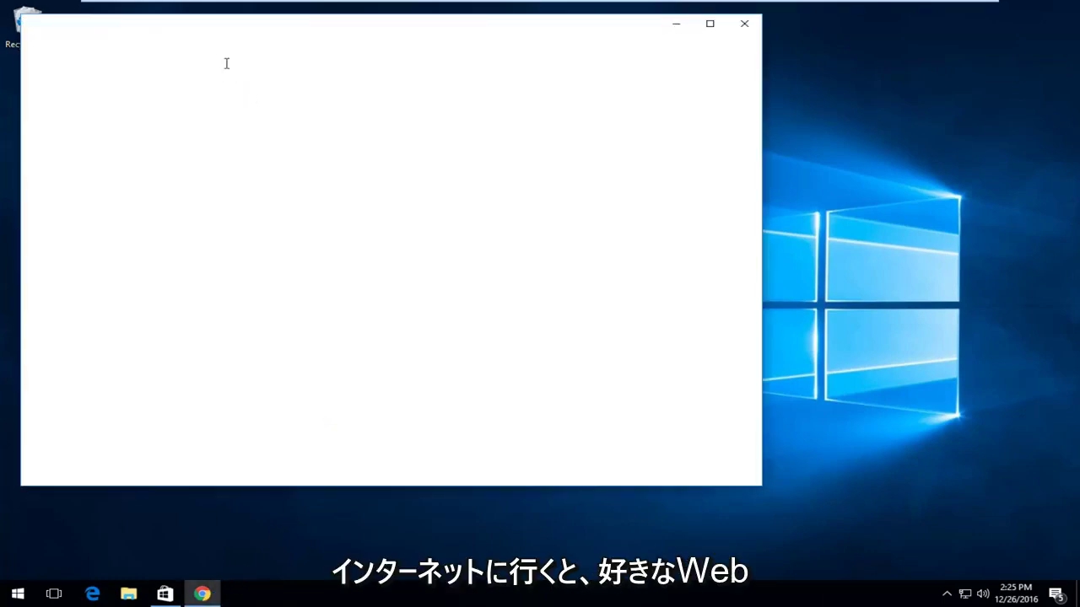
pyautogui.click(711, 25)
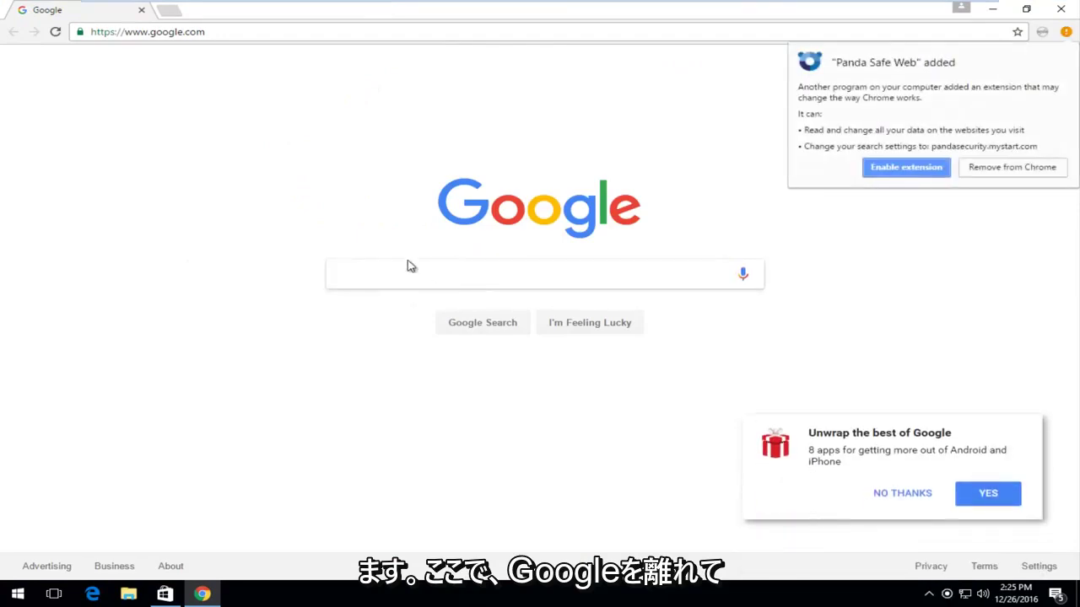
pyautogui.click(869, 192)
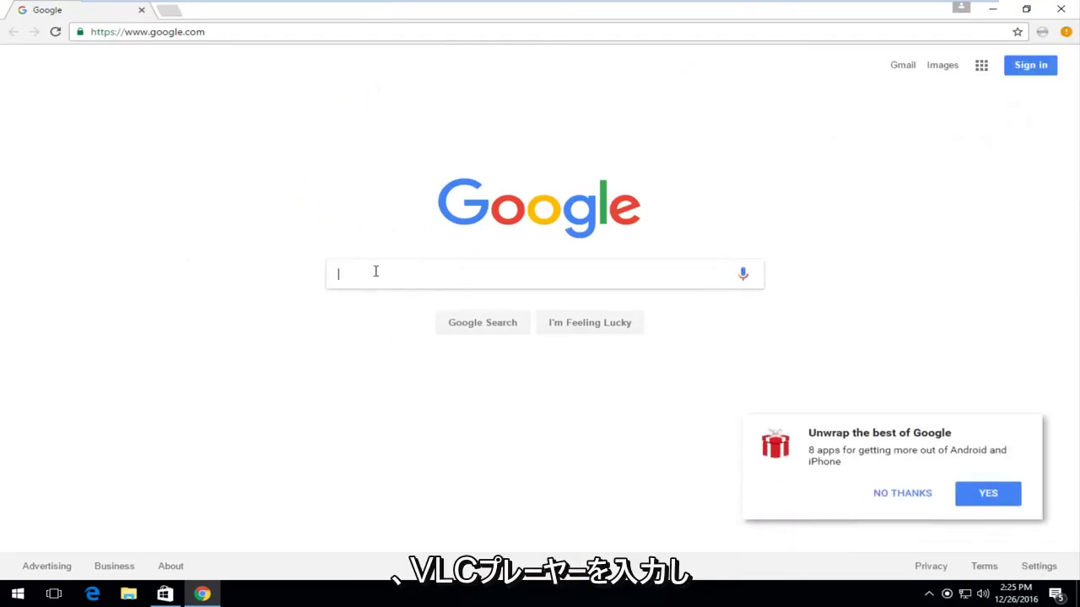
pyautogui.write('vlc p')
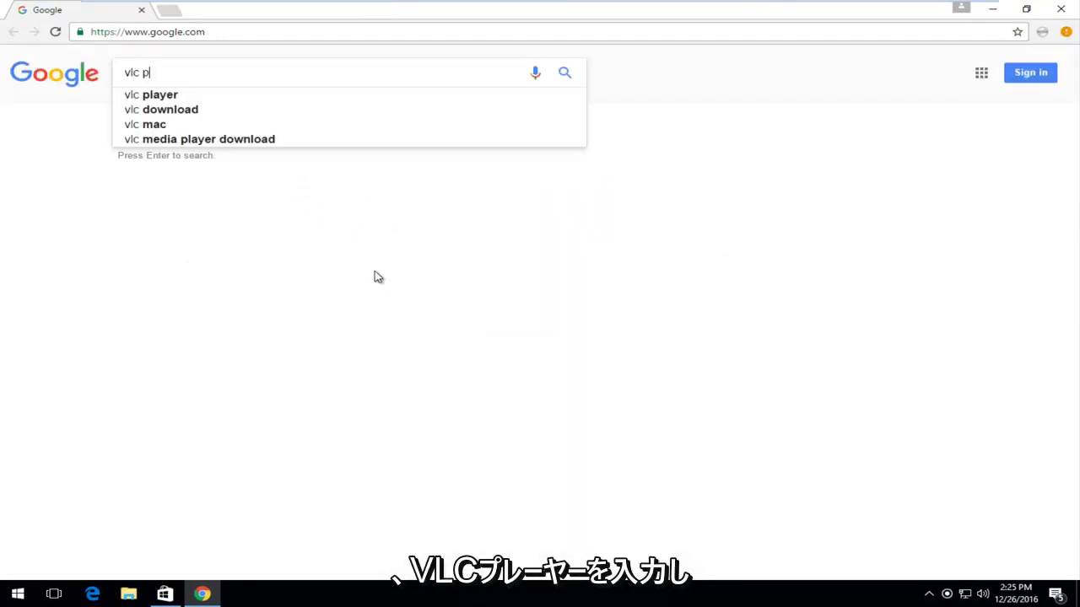
pyautogui.write('layer')
pyautogui.press('Return')
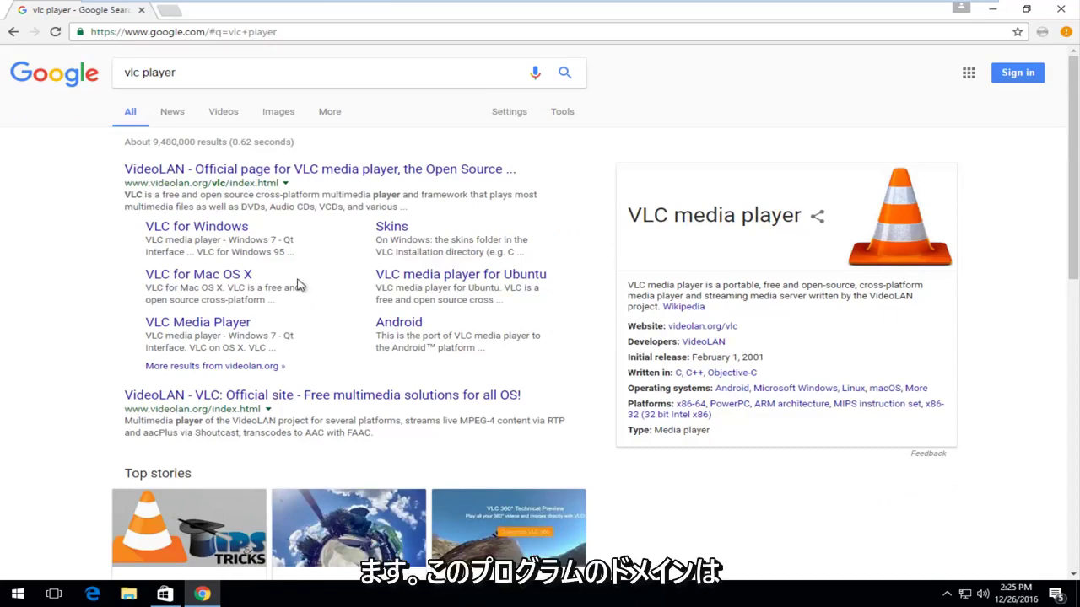
# Download VLC for Windows from VideoLAN's official page and run vlc-2.2.4-win32.exe, allowing it to make changes to the device
pyautogui.click(141, 172)
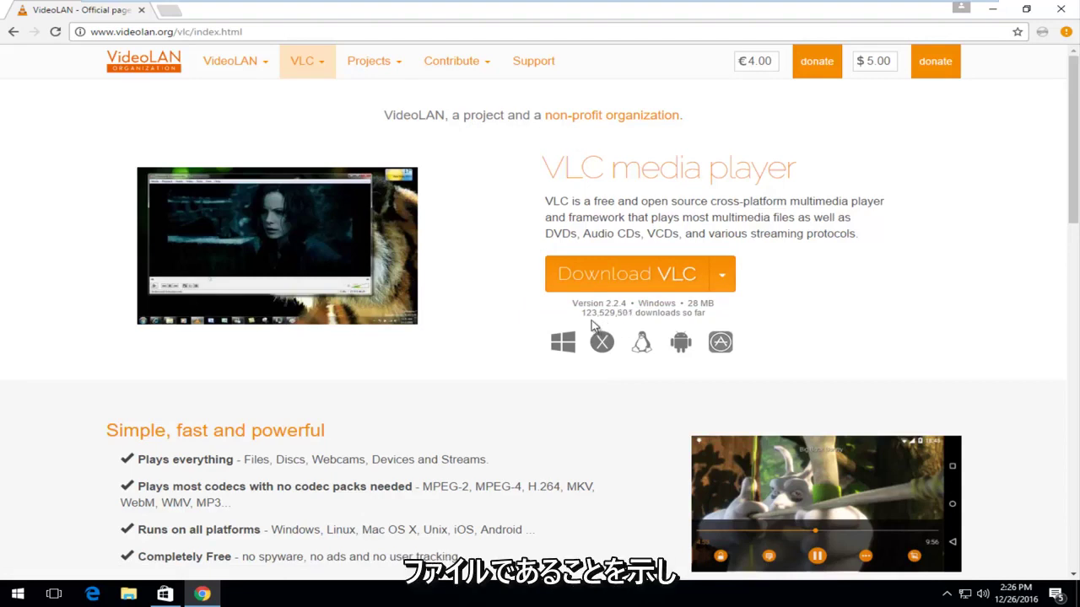
pyautogui.click(609, 278)
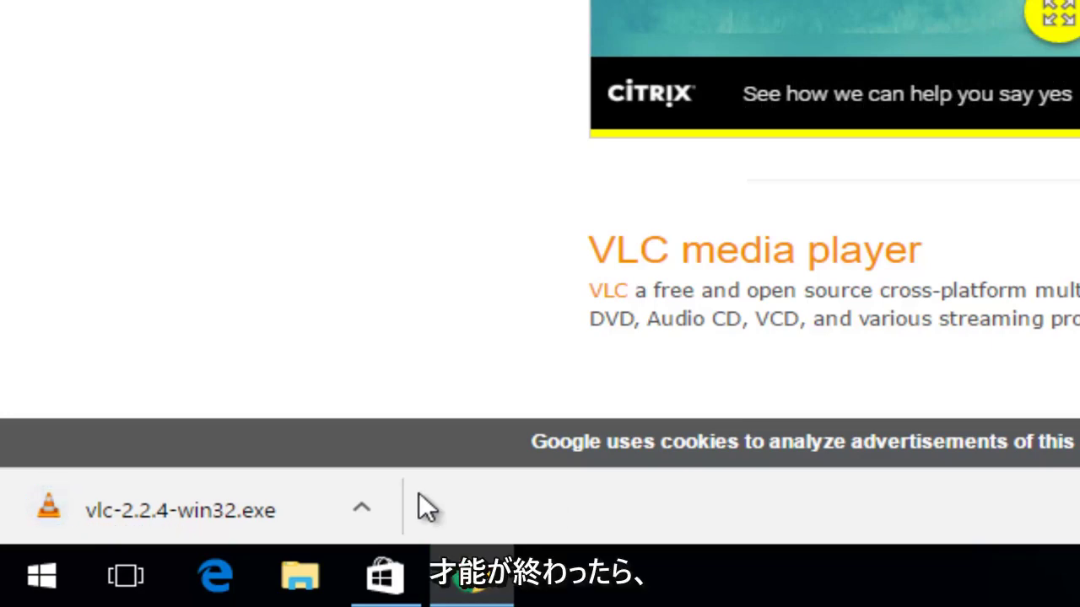
pyautogui.click(101, 512)
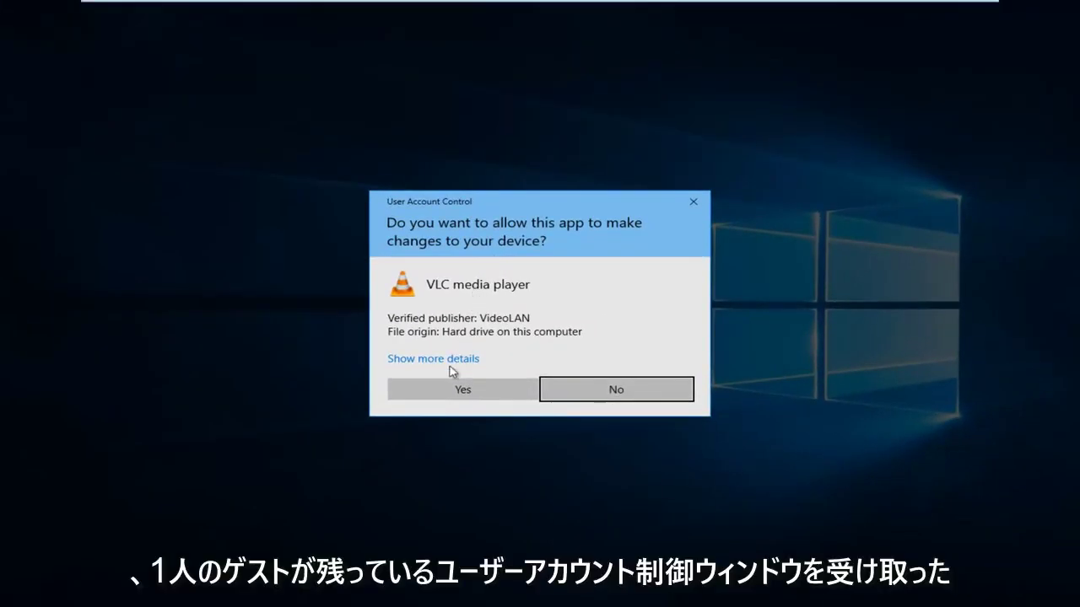
pyautogui.click(434, 396)
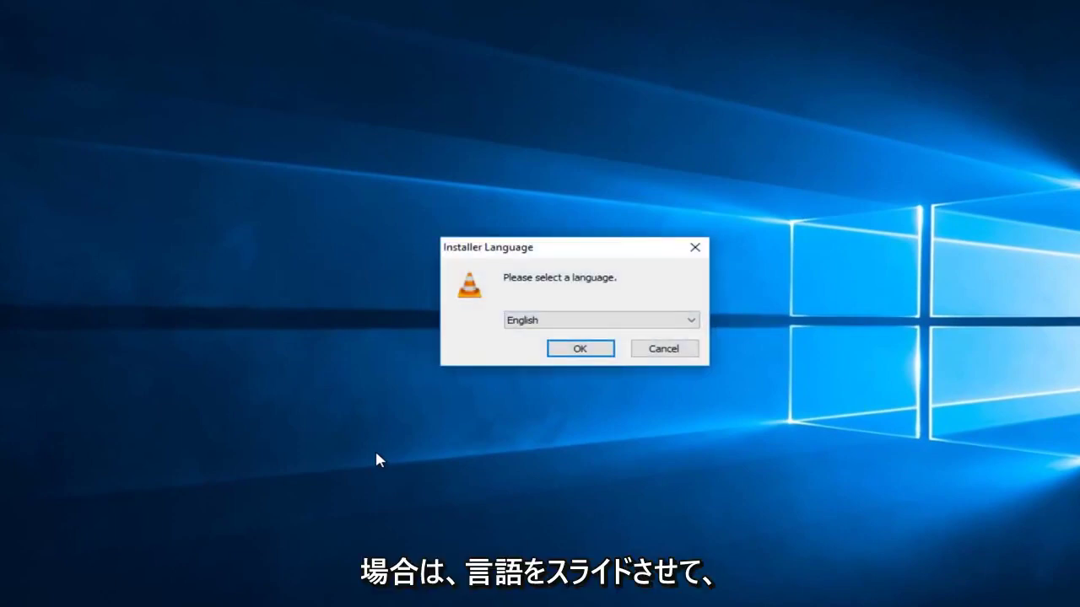
# Install VLC media player in English with the default components into C:\Program Files\VideoLAN\VLC
pyautogui.click(565, 348)
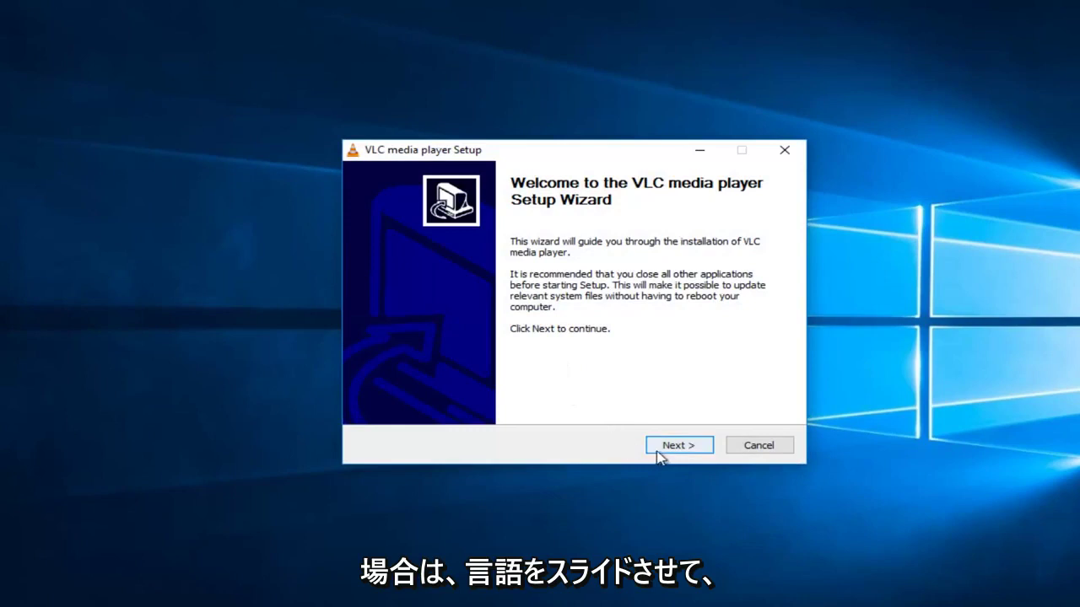
pyautogui.click(665, 447)
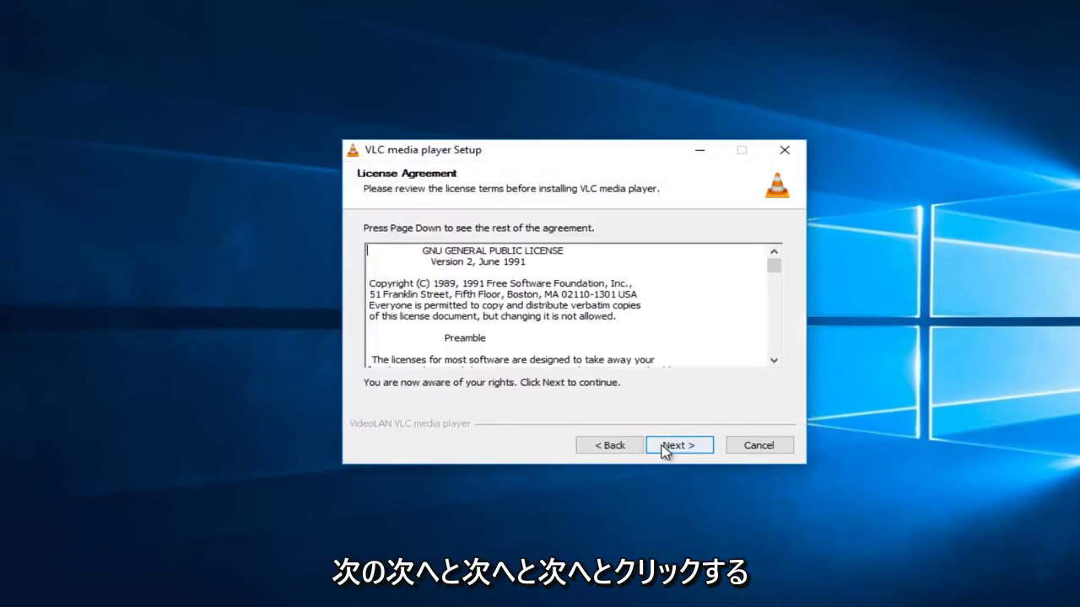
pyautogui.click(665, 447)
pyautogui.click(665, 447)
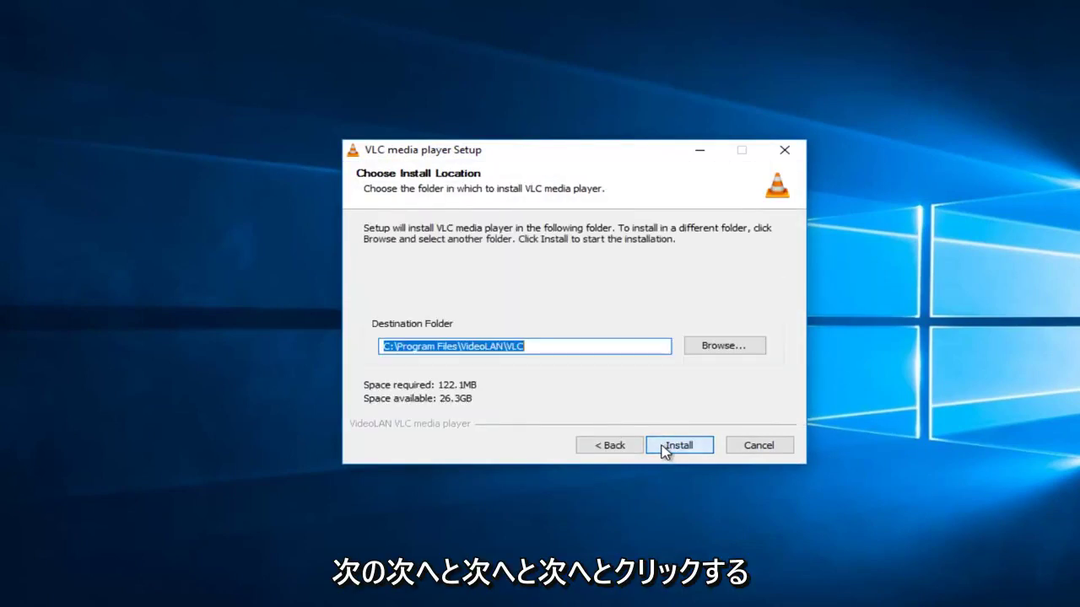
pyautogui.click(663, 447)
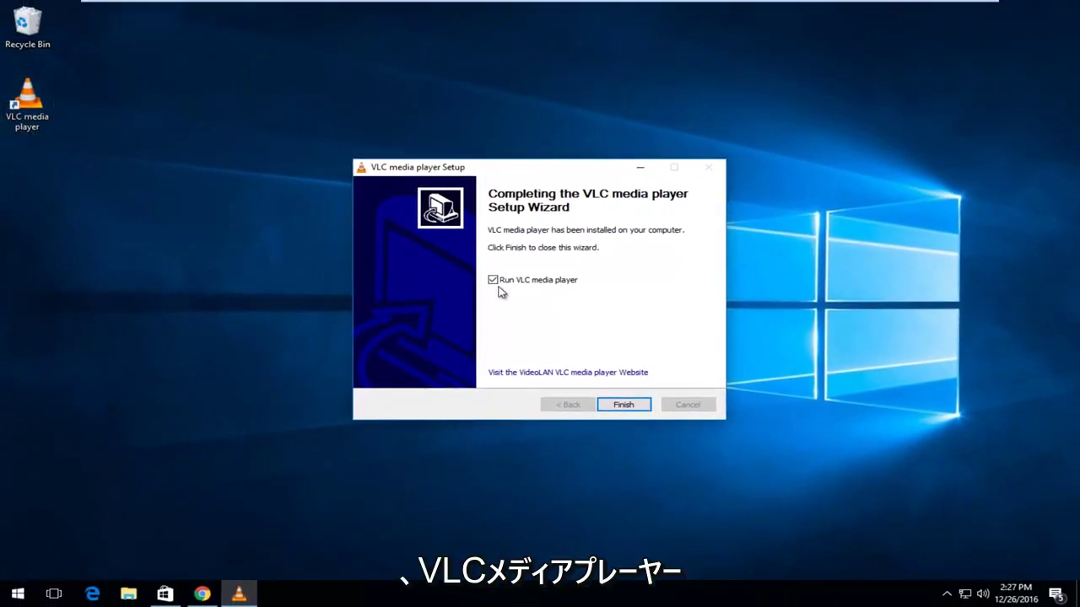
# Finish the setup with VLC set to run, and accept its network access policy with metadata access disallowed and regular update checks enabled
pyautogui.click(614, 405)
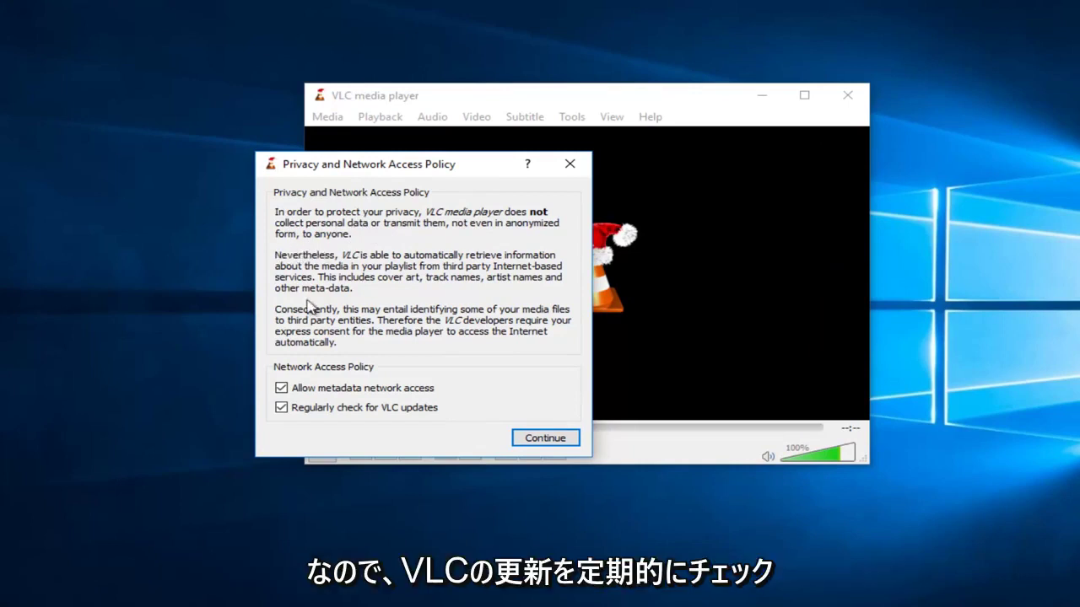
pyautogui.moveTo(390, 163); pyautogui.dragTo(464, 136)
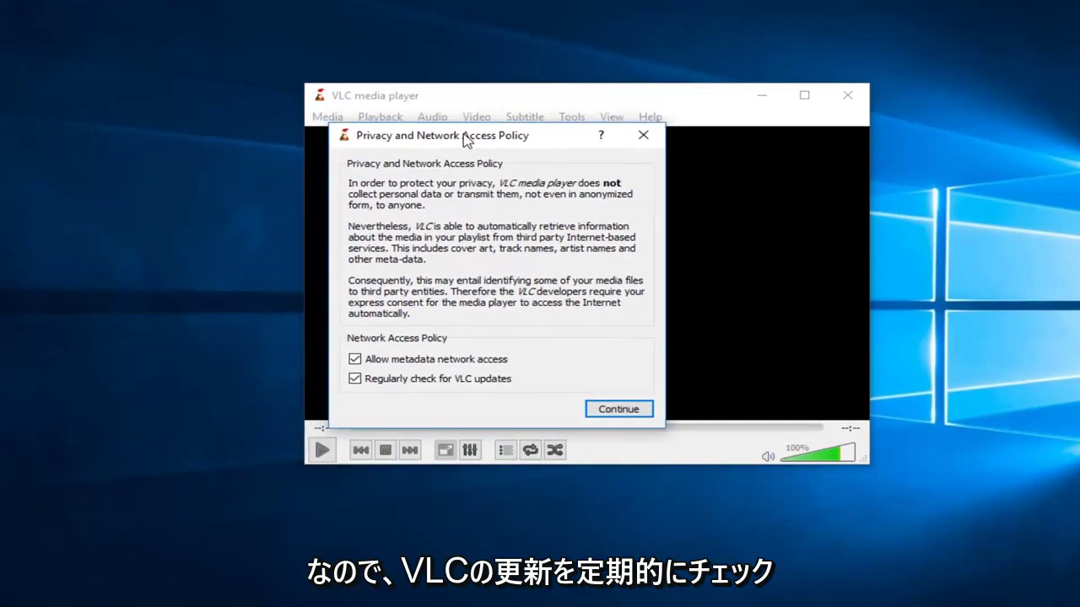
pyautogui.click(354, 379)
pyautogui.click(354, 378)
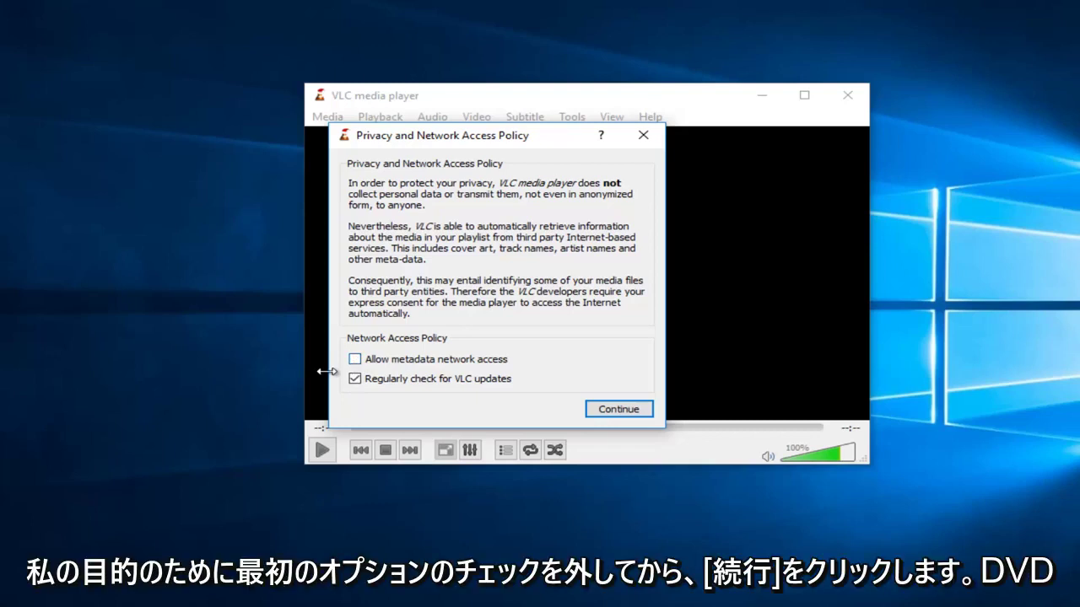
pyautogui.click(601, 410)
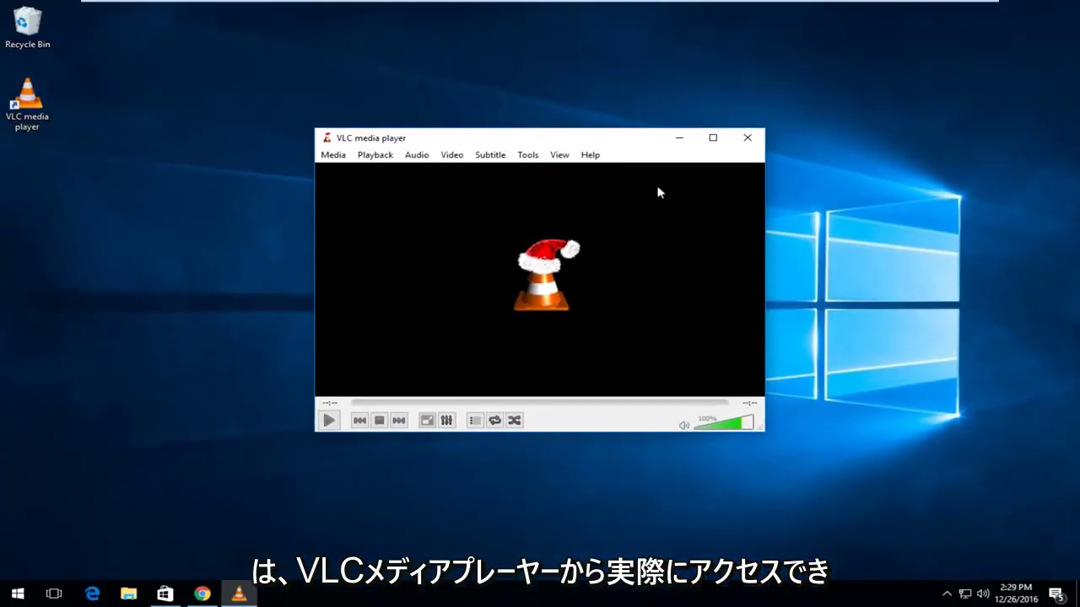
# Examine VLC's options for opening discs, playback, subtitles, tools and view in a maximized window, and close the player
pyautogui.click(713, 138)
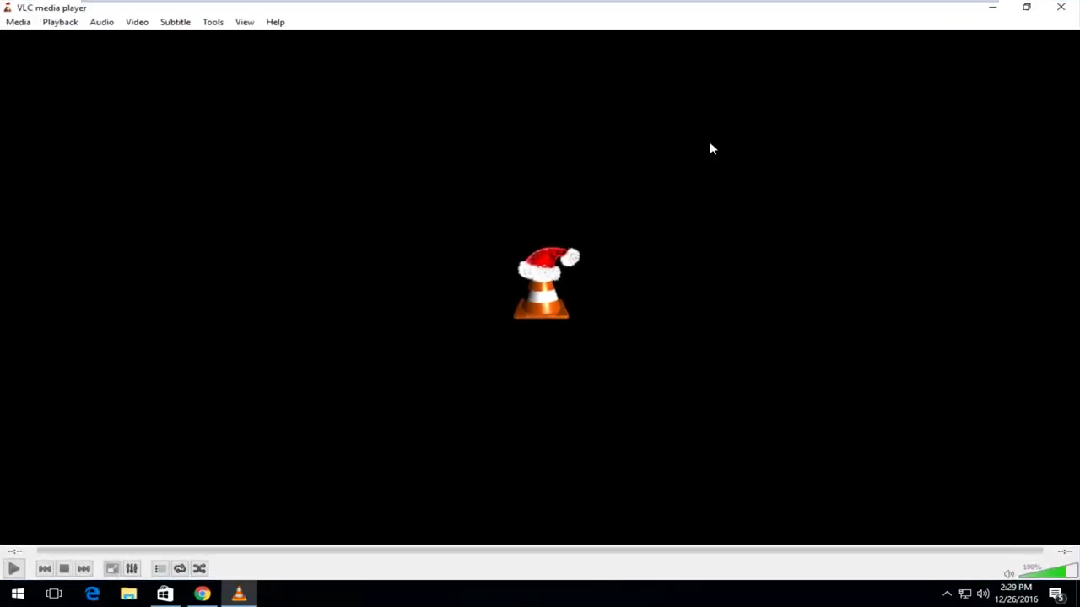
pyautogui.click(15, 24)
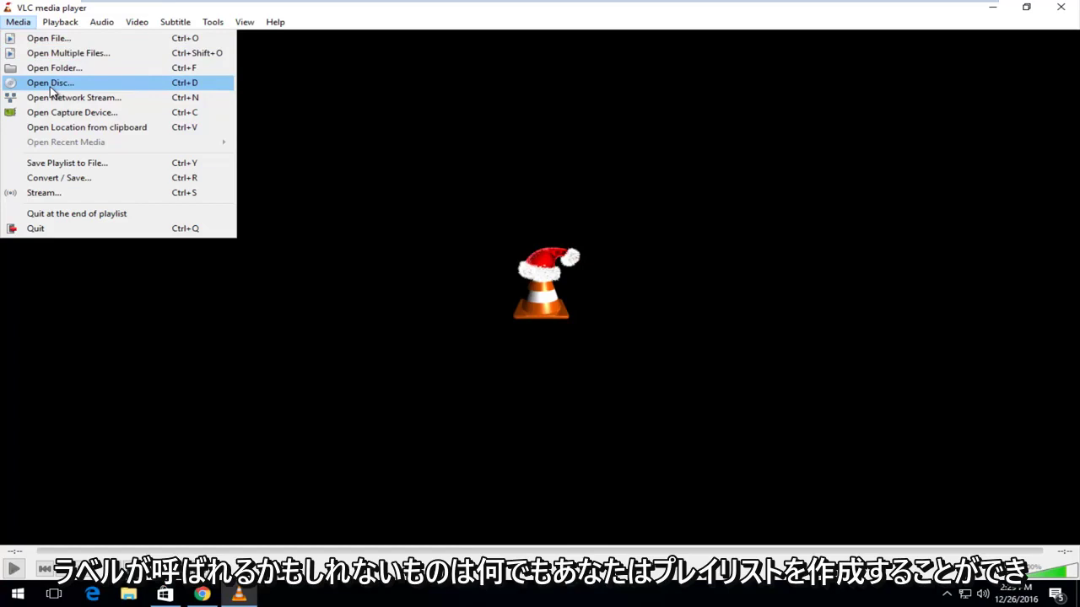
pyautogui.moveTo(59, 22)
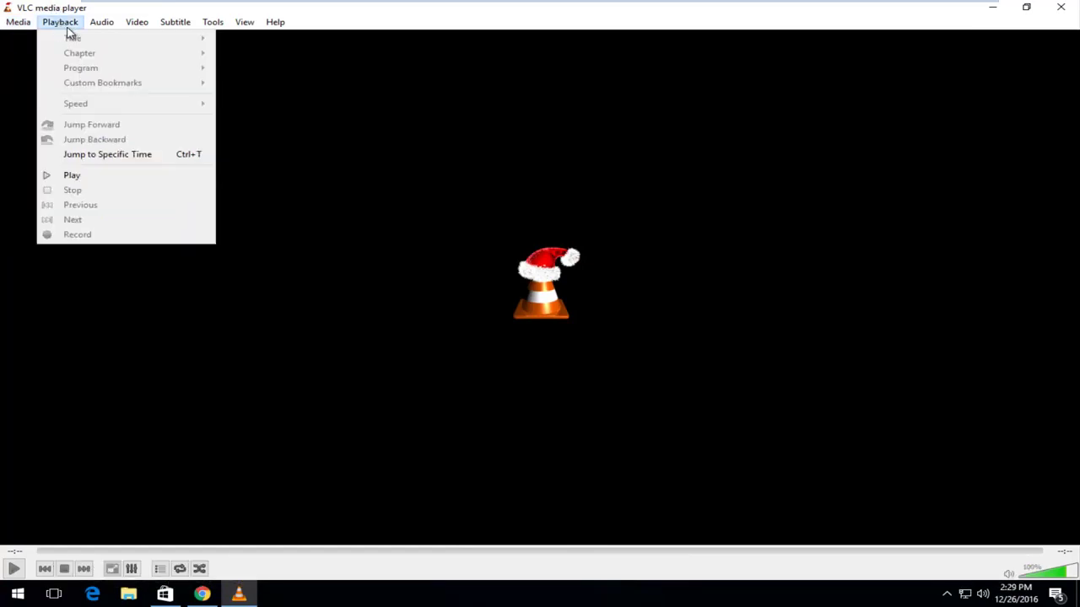
pyautogui.moveTo(96, 36)
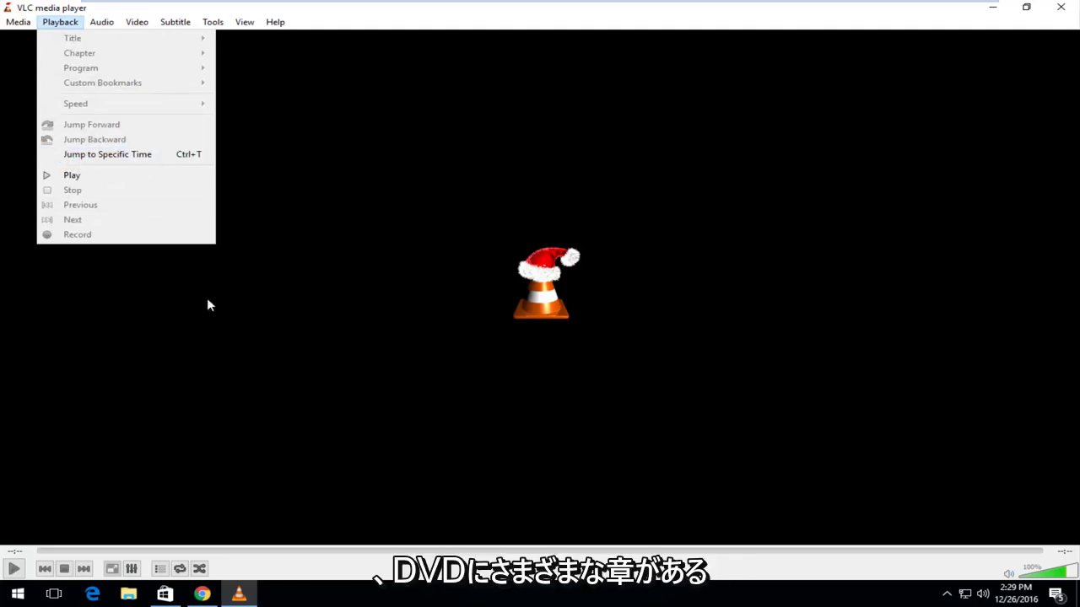
pyautogui.moveTo(172, 31)
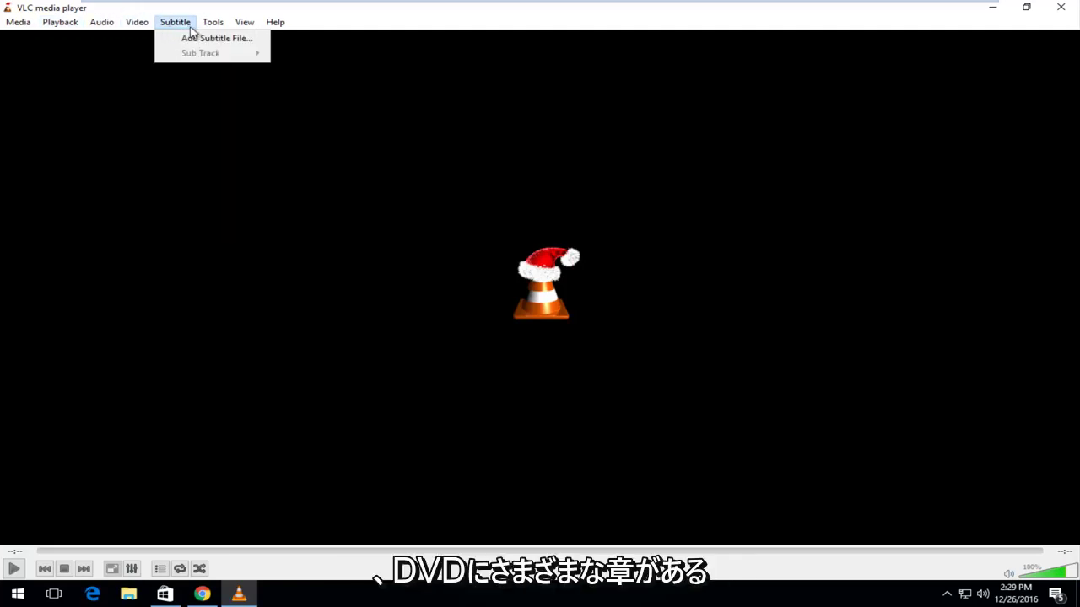
pyautogui.moveTo(209, 34)
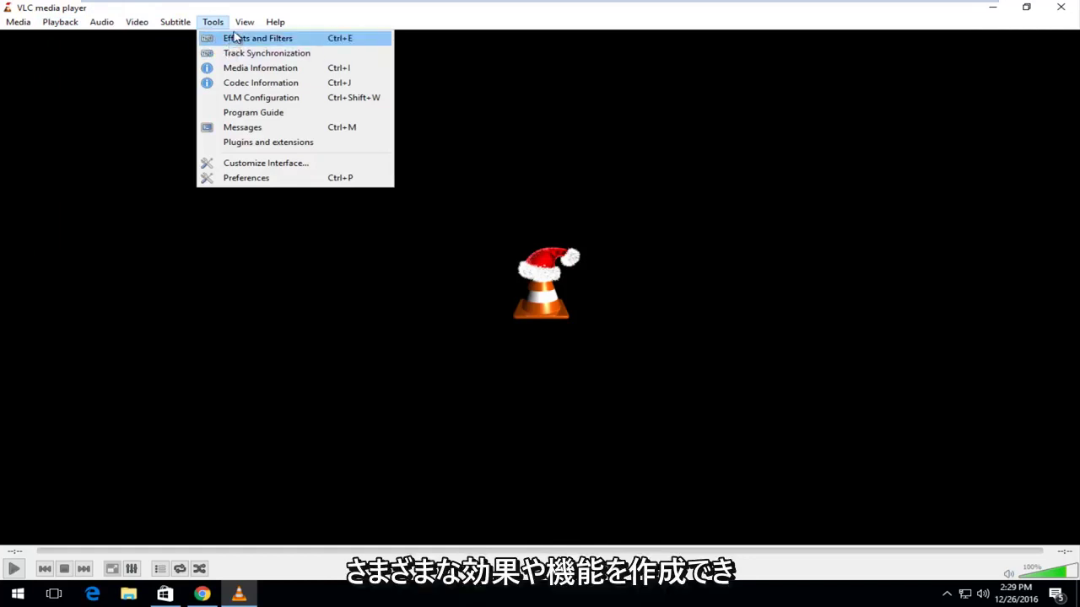
pyautogui.moveTo(247, 29)
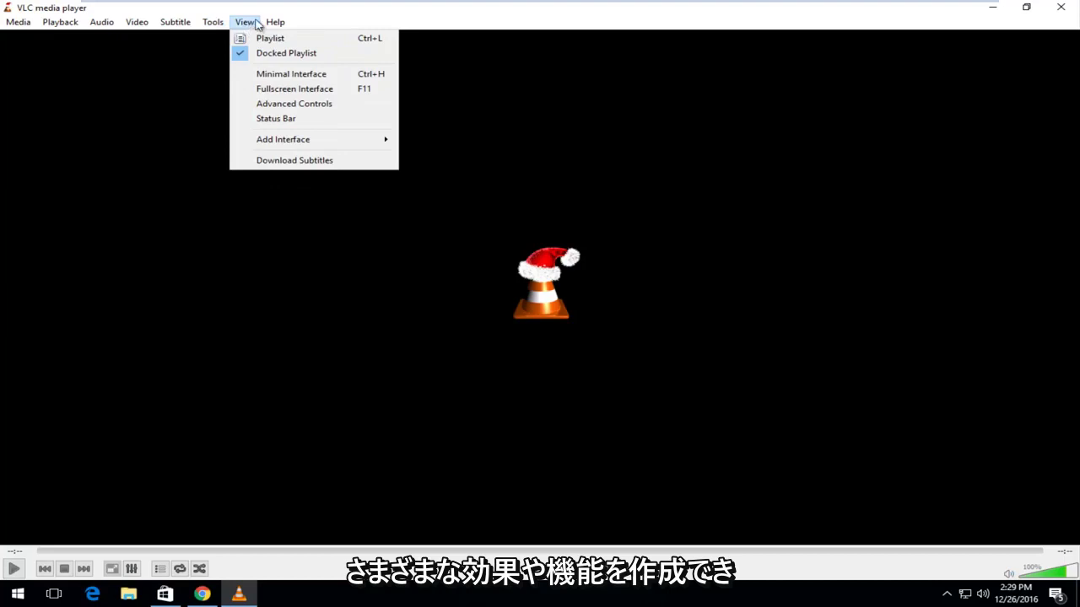
pyautogui.moveTo(14, 23)
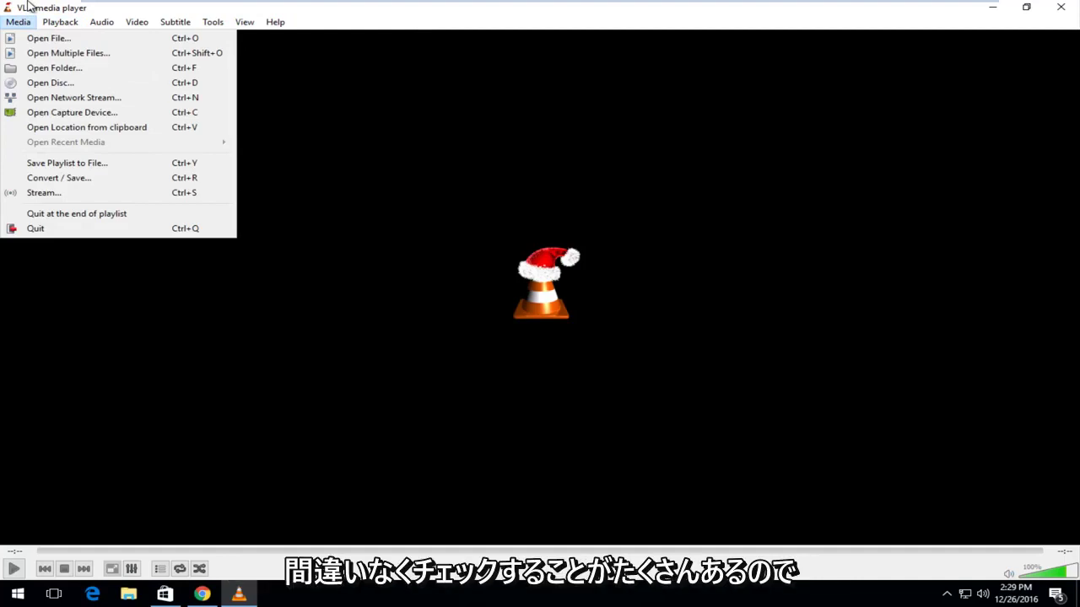
pyautogui.click(909, 22)
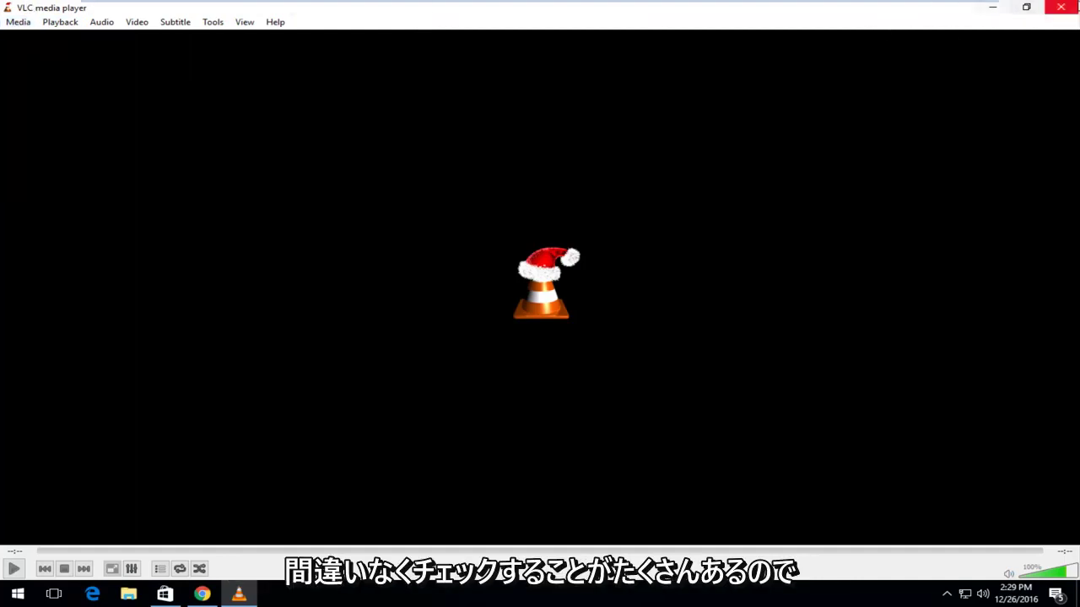
pyautogui.click(1074, 7)
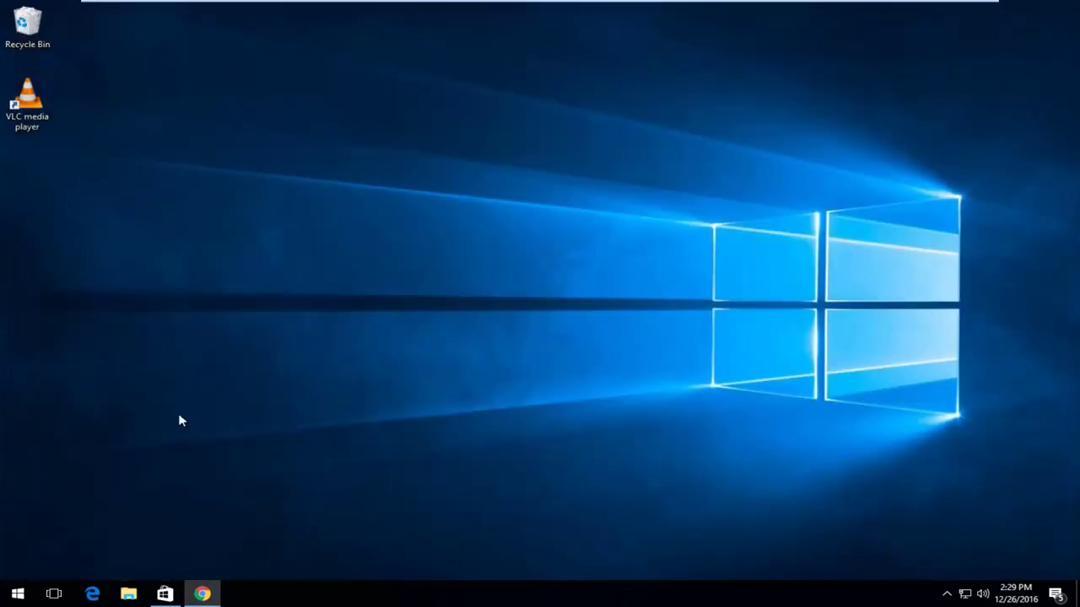
# Search Windows for "default programs" and open the Default Programs settings
pyautogui.click(17, 594)
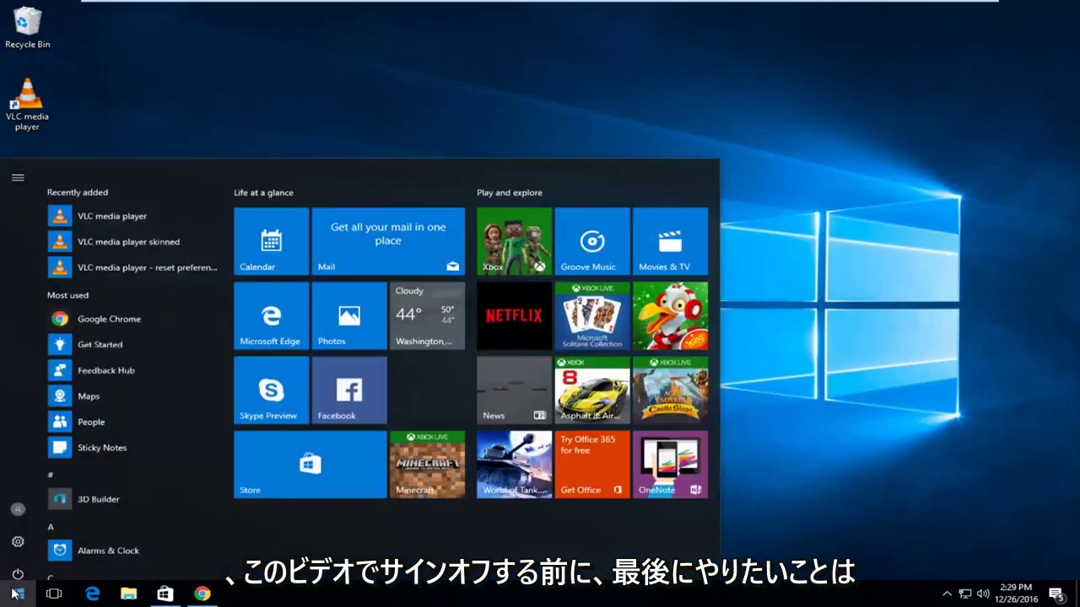
pyautogui.write('def')
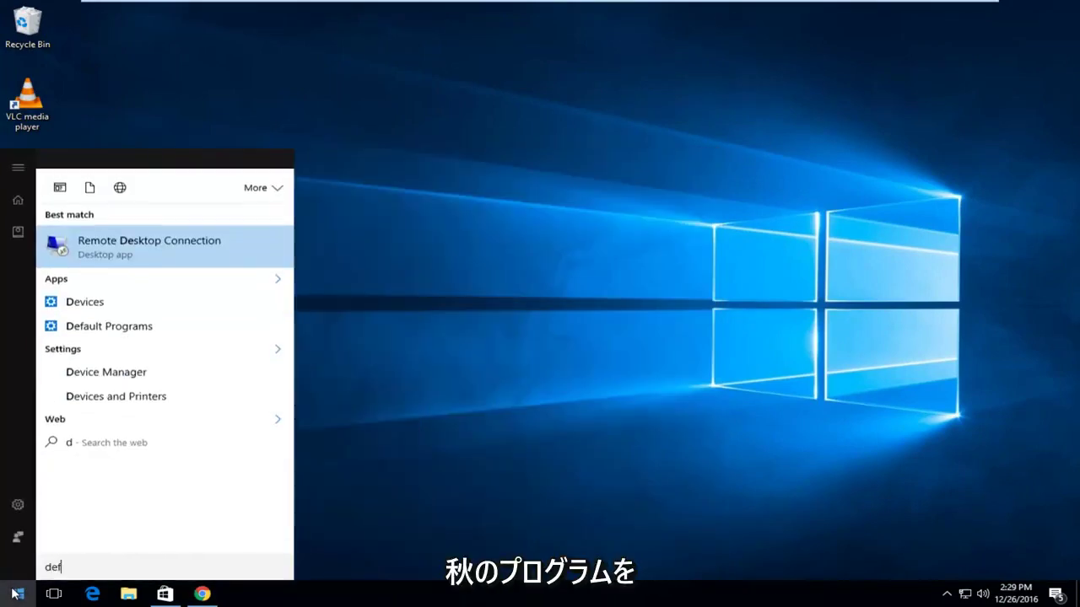
pyautogui.write('ault peof')
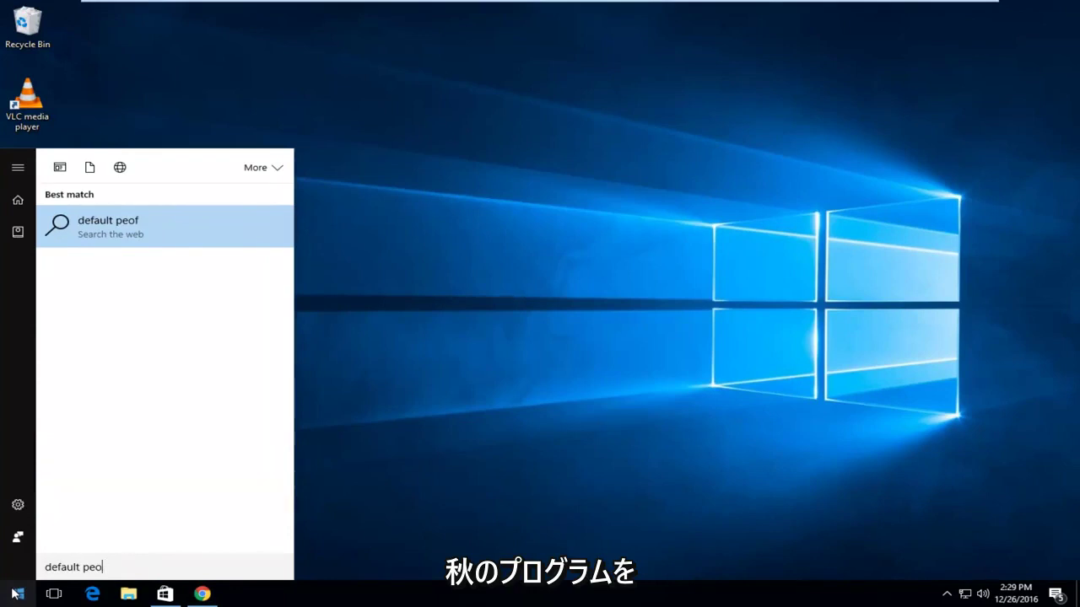
pyautogui.press('BackSpace')
pyautogui.press('BackSpace')
pyautogui.write('rograms')
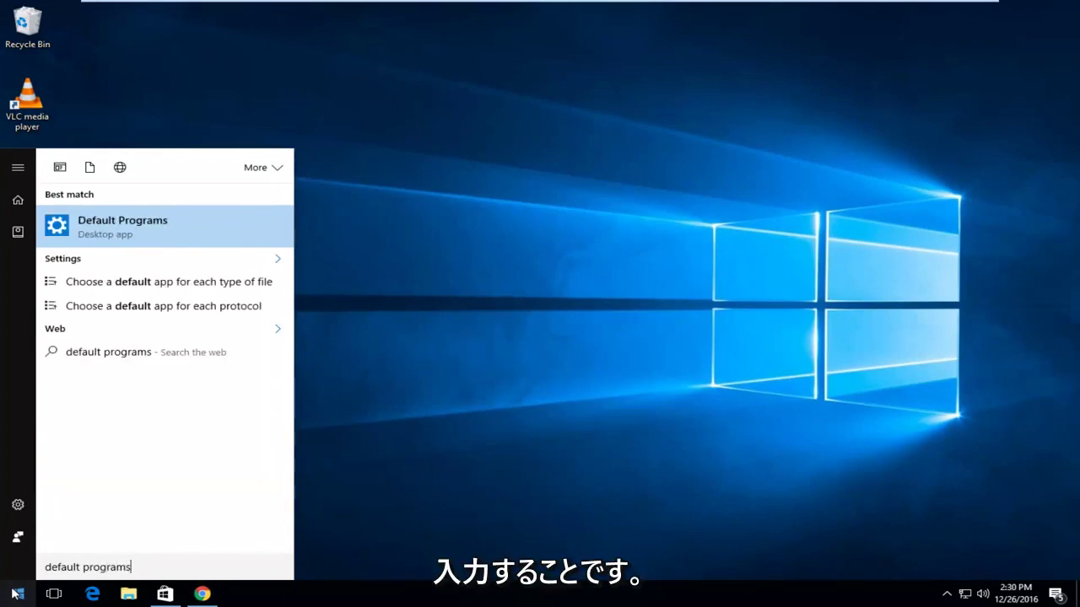
pyautogui.click(105, 231)
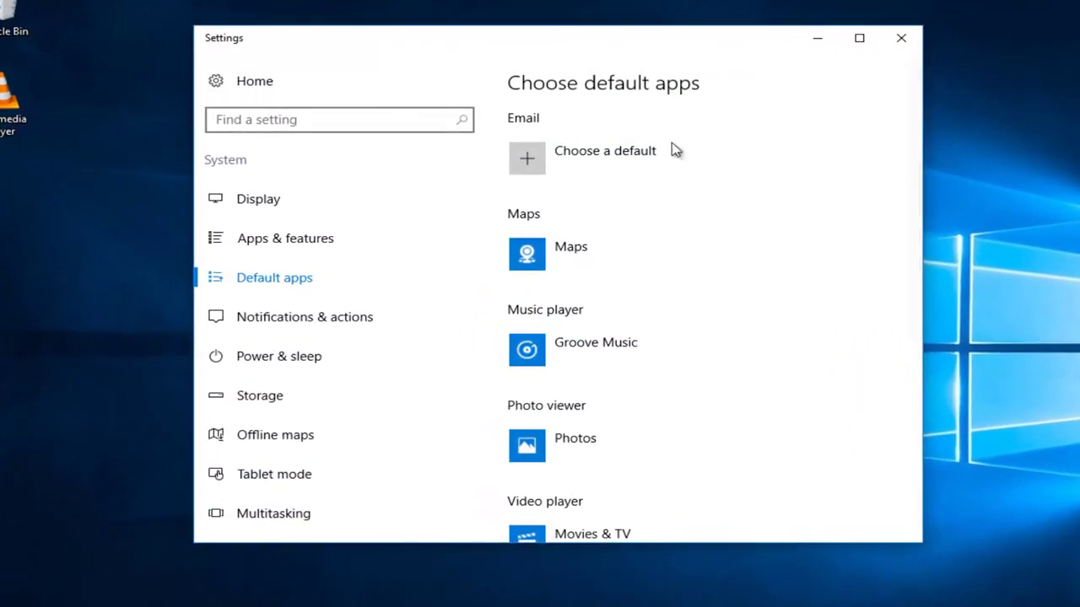
# Set VLC media player as the default video player, check the default apps list, and close Settings
pyautogui.moveTo(922, 145); pyautogui.dragTo(875, 256)
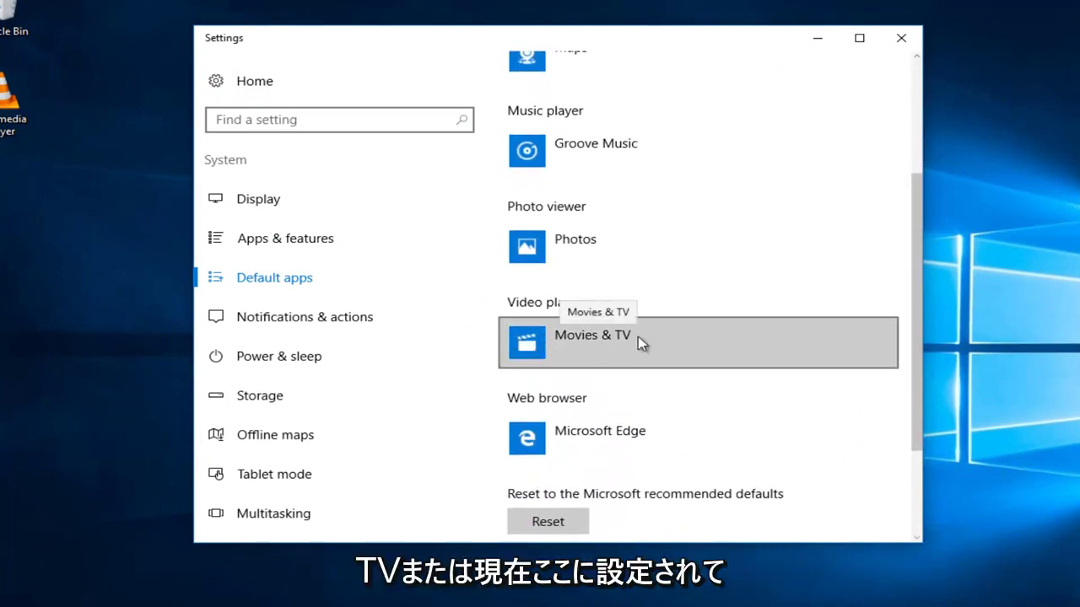
pyautogui.click(567, 339)
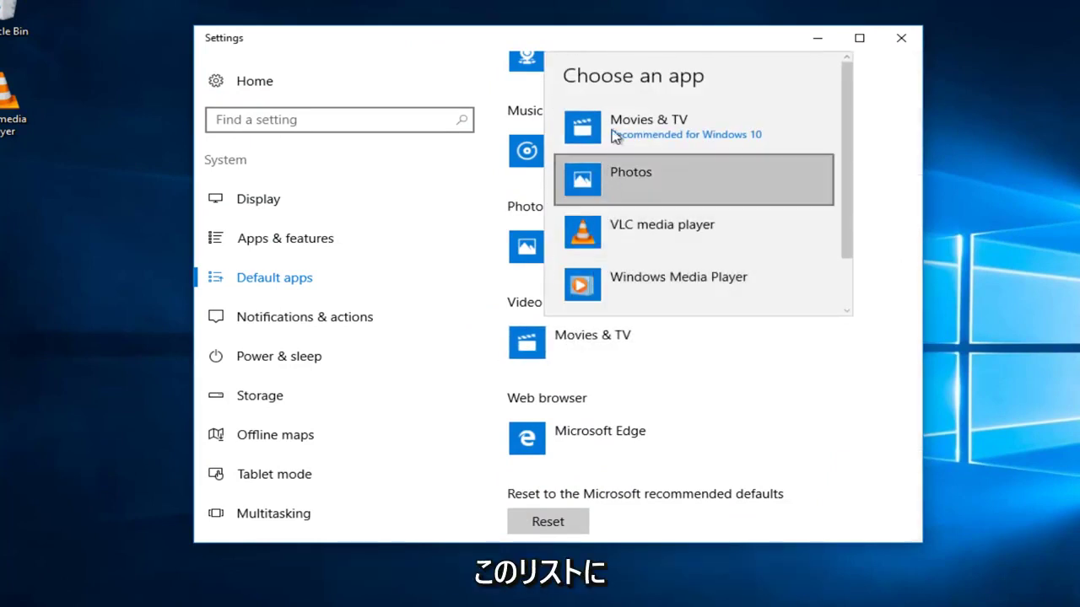
pyautogui.click(632, 237)
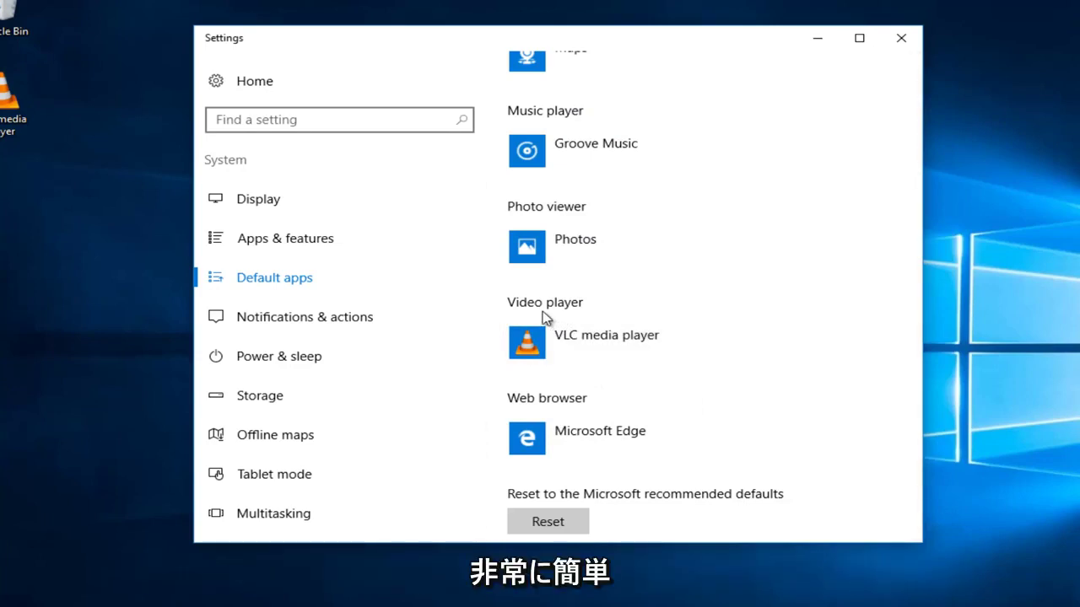
pyautogui.scroll(3, 607, 321)
pyautogui.scroll(-5, 590, 326)
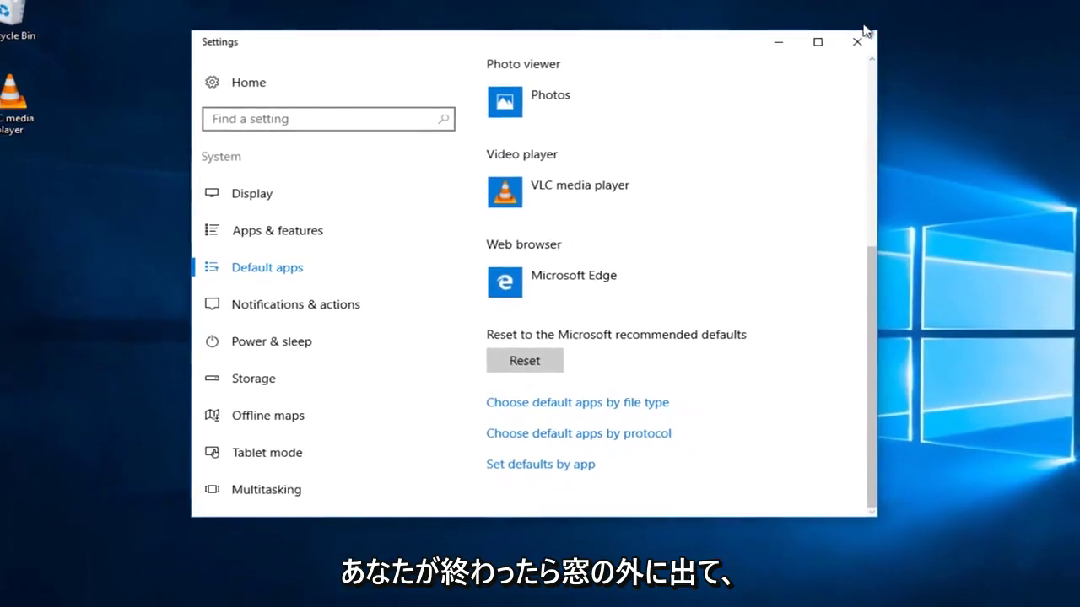
pyautogui.click(829, 47)
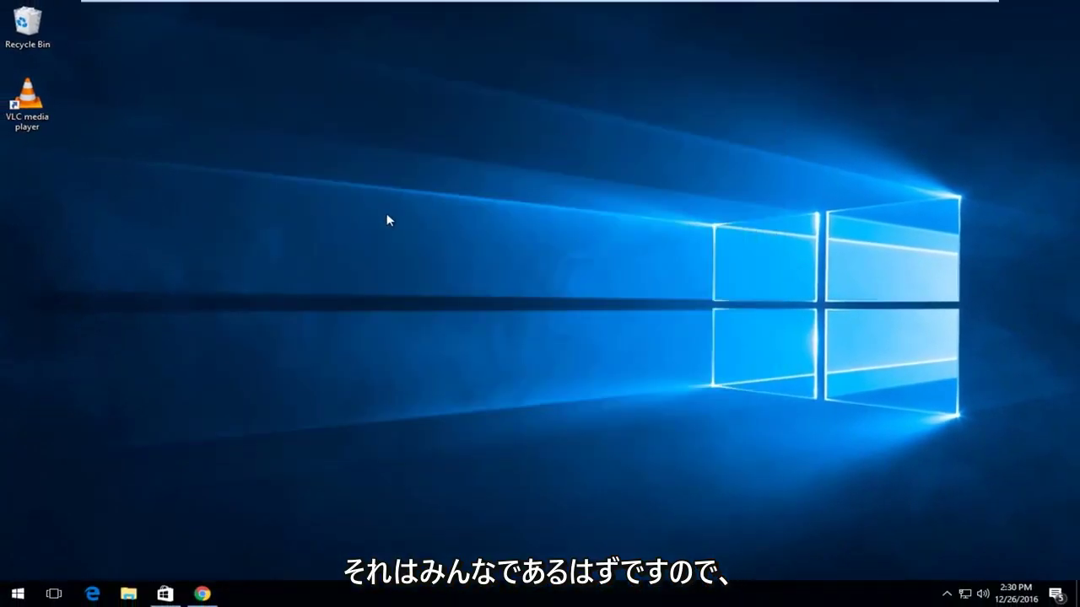